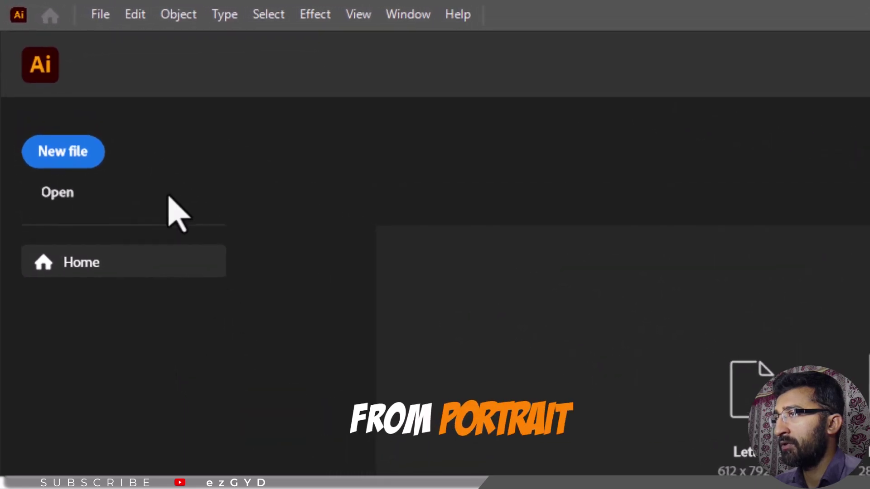
# Start a new Web-Large document switched to Portrait, making it 1080 × 1920 px.
pyautogui.click(79, 166)
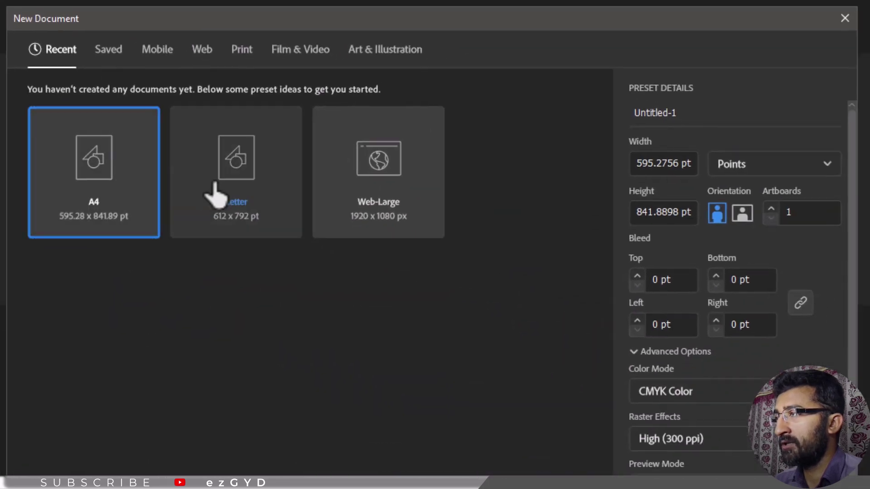
pyautogui.click(215, 195)
pyautogui.click(407, 194)
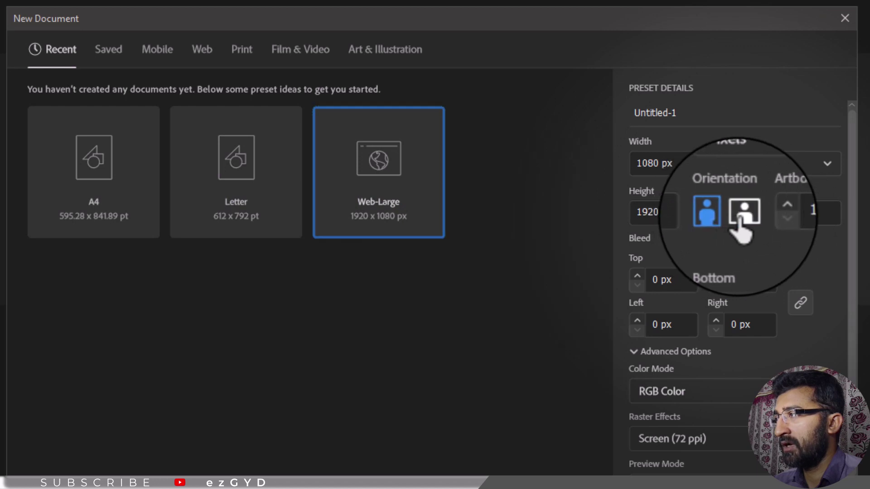
pyautogui.click(718, 216)
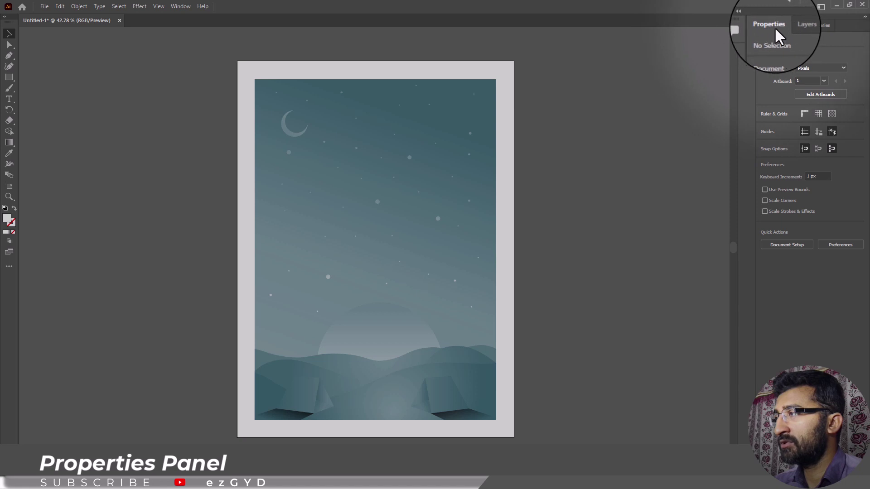
pyautogui.click(181, 6)
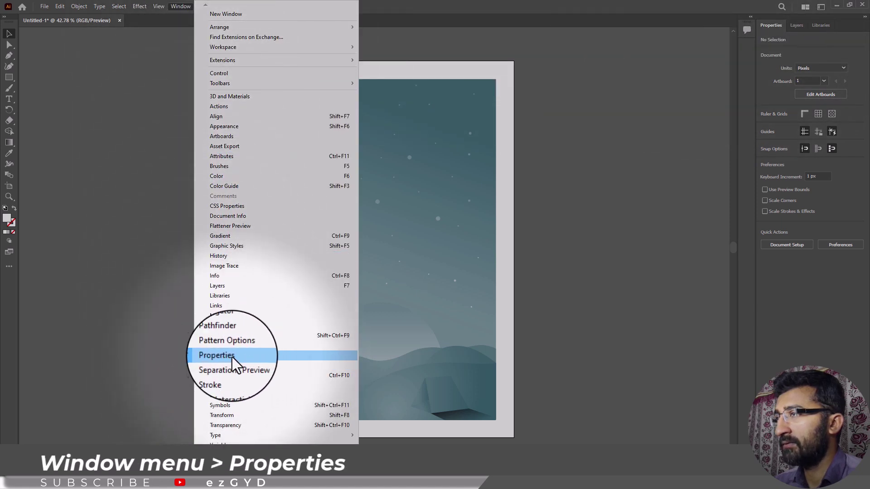
pyautogui.click(682, 120)
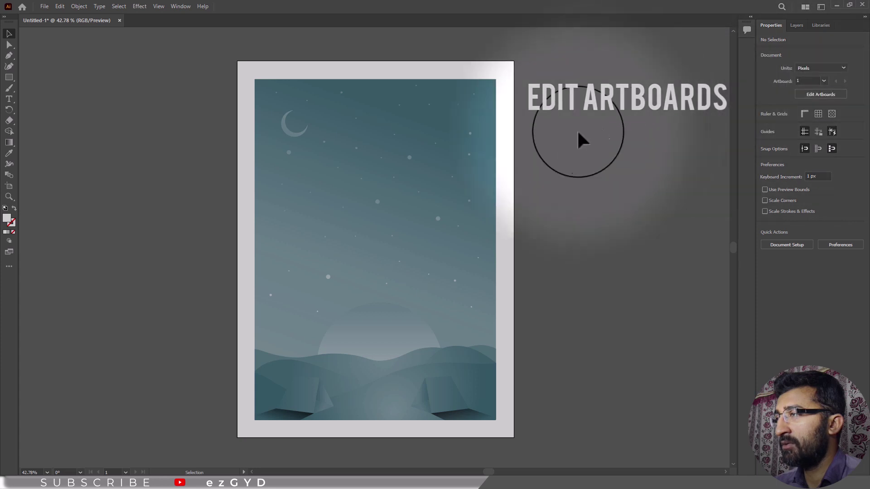
pyautogui.click(456, 145)
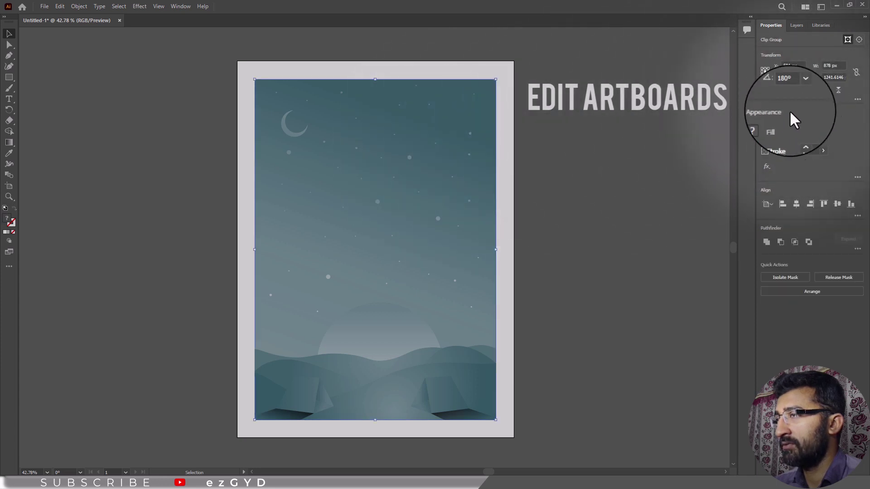
pyautogui.click(682, 129)
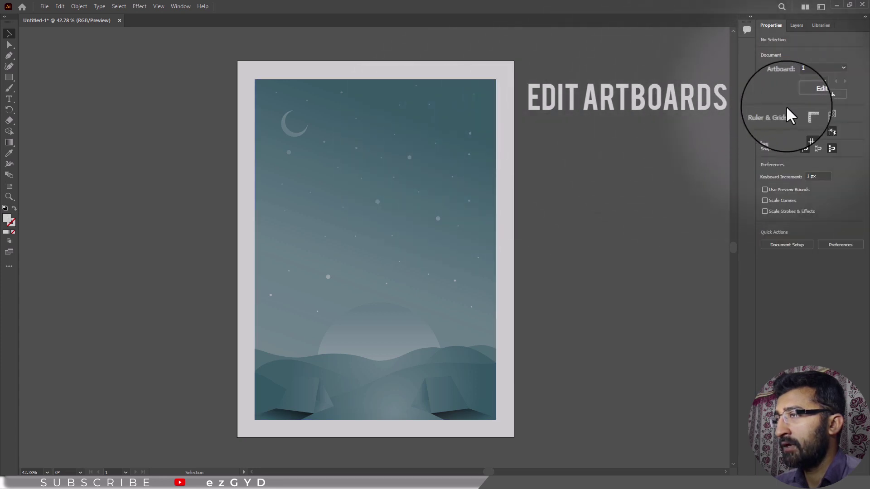
pyautogui.click(818, 97)
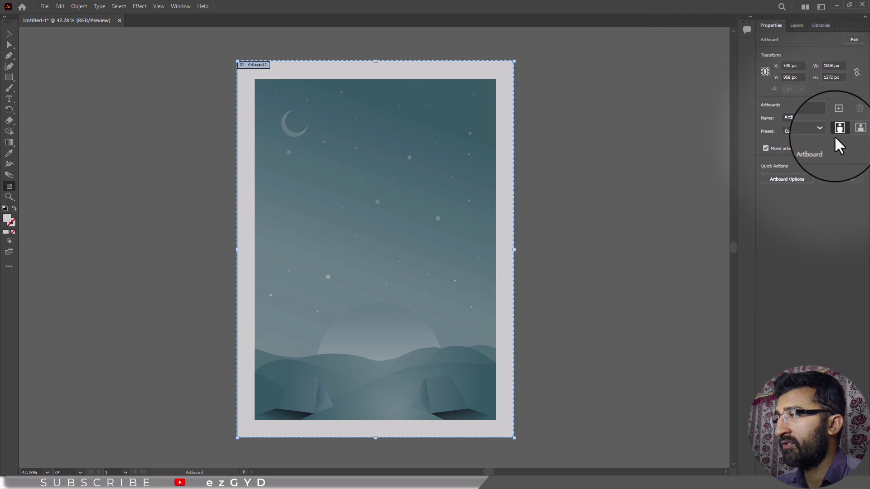
pyautogui.click(852, 40)
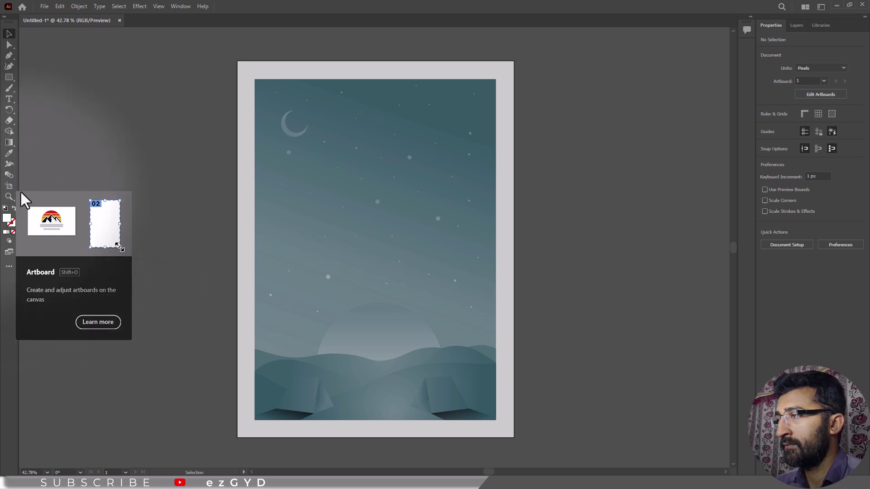
# Set Artboard 1 to the Landscape preset, making it 1372 × 1008 px.
pyautogui.click(8, 185)
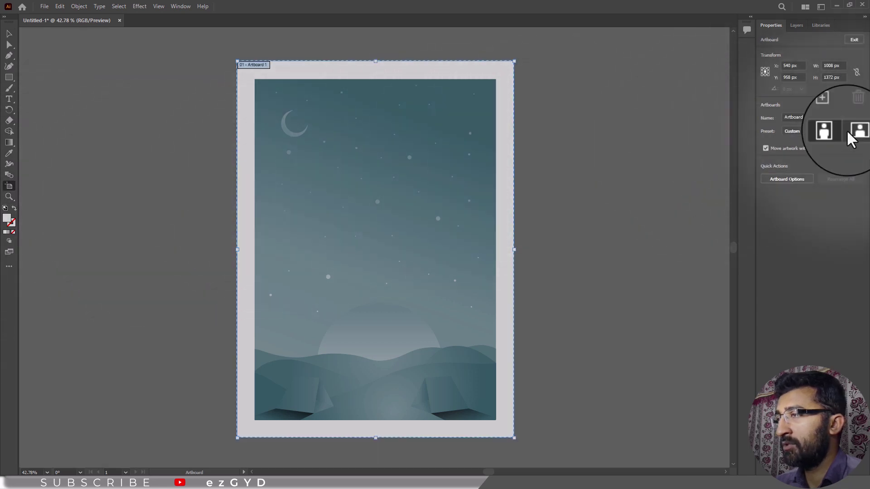
pyautogui.click(851, 131)
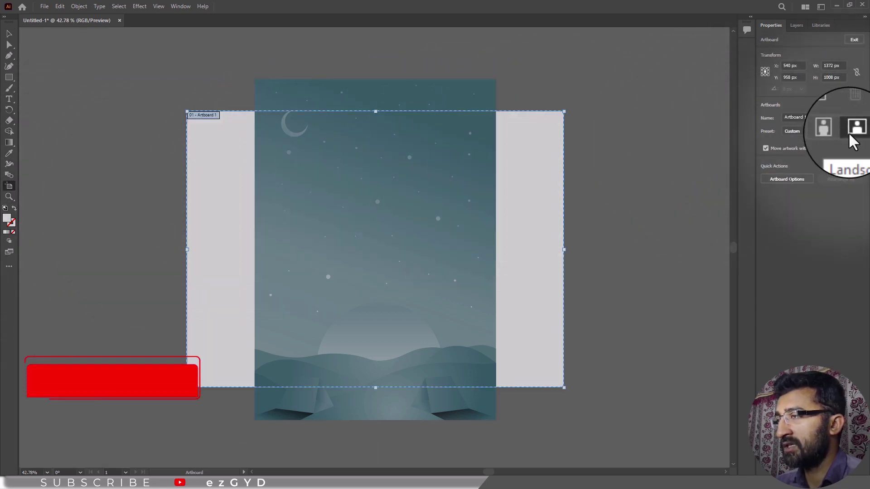
pyautogui.click(839, 131)
pyautogui.click(851, 131)
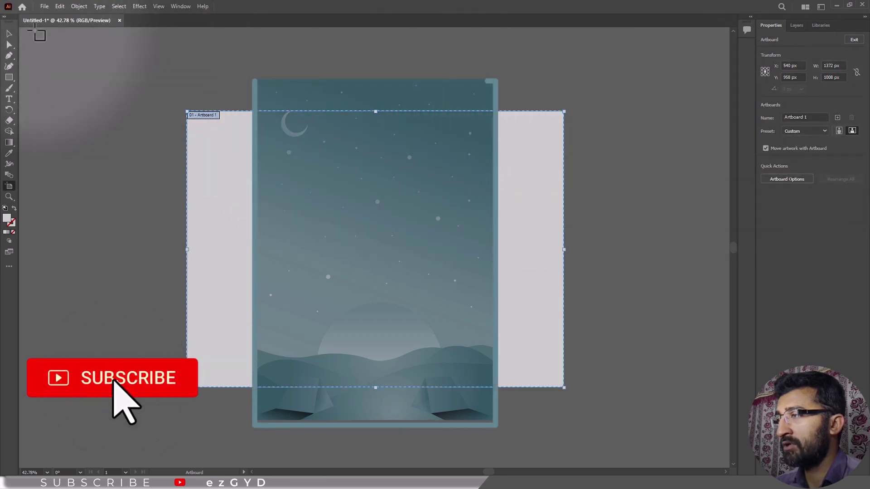
# Return to the Selection tool, then select and deselect the poster artwork group.
pyautogui.click(9, 34)
pyautogui.click(399, 111)
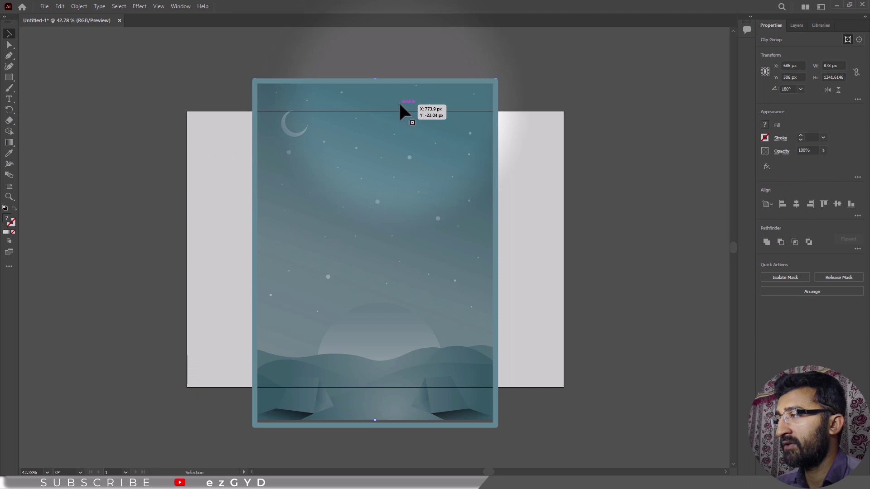
pyautogui.click(223, 117)
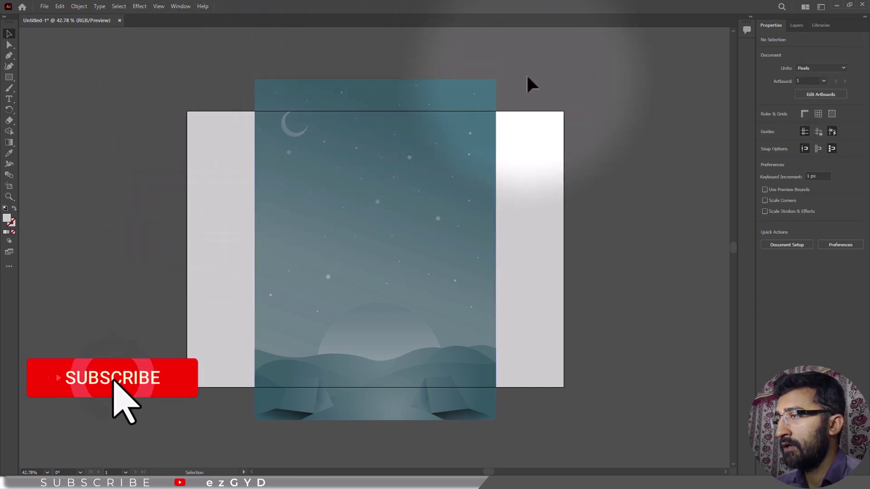
# Rotate the selected night-sky artwork group 90° so it lies landscape on the artboard.
pyautogui.click(363, 95)
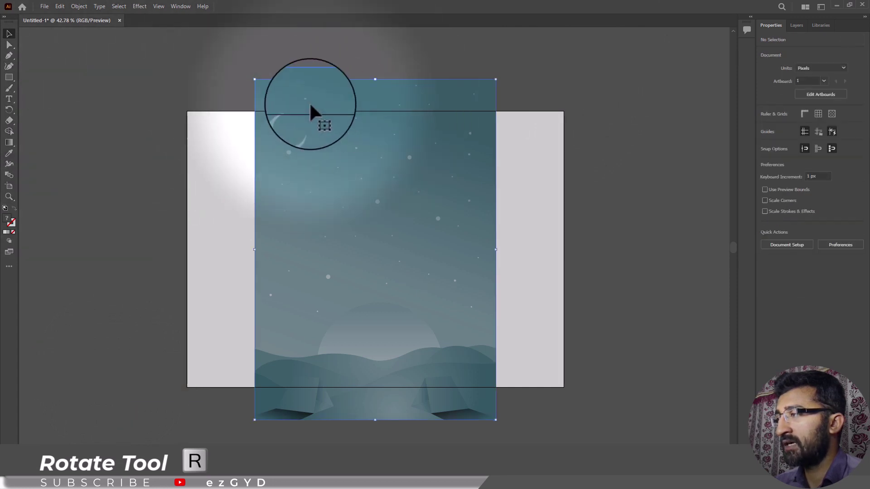
pyautogui.click(9, 109)
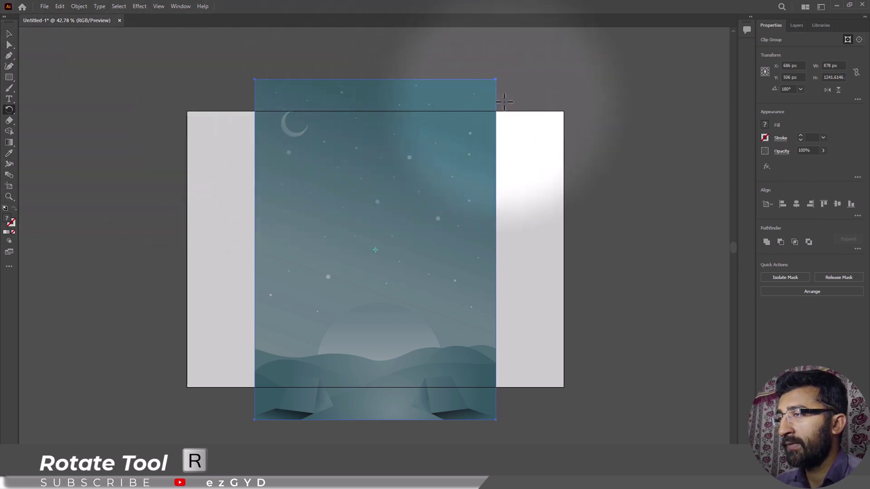
pyautogui.moveTo(507, 95); pyautogui.dragTo(531, 320)
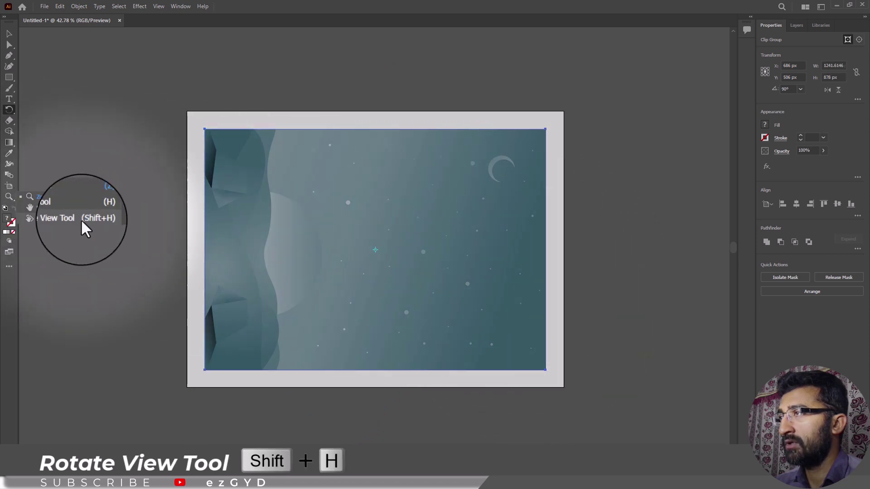
# Spin the canvas view to a couple of different angles with the Rotate View Tool.
pyautogui.click(88, 218)
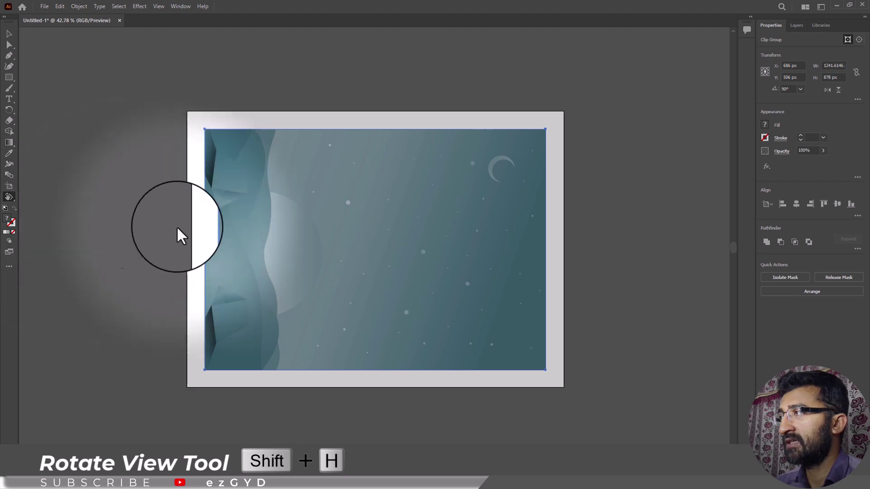
pyautogui.moveTo(548, 250); pyautogui.dragTo(447, 187)
pyautogui.moveTo(391, 172); pyautogui.dragTo(311, 192)
# Reset the view rotation to 0° via View > Rotate View.
pyautogui.click(158, 6)
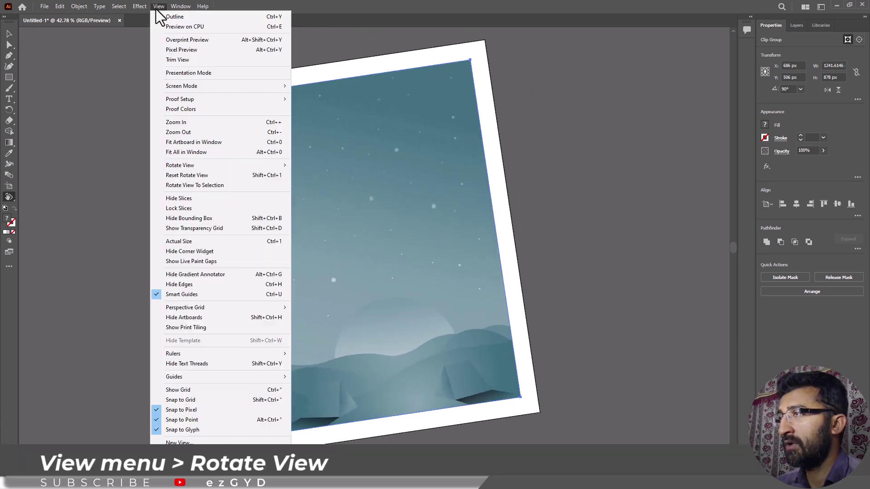
pyautogui.moveTo(197, 166)
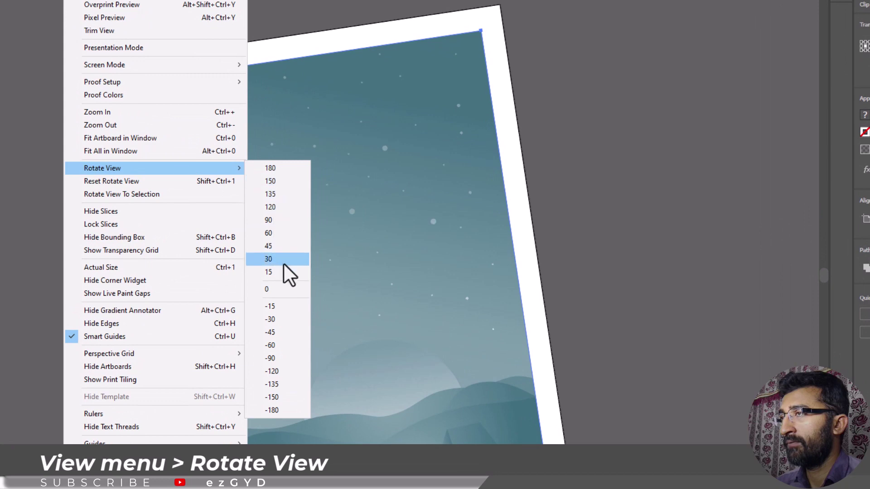
pyautogui.click(284, 287)
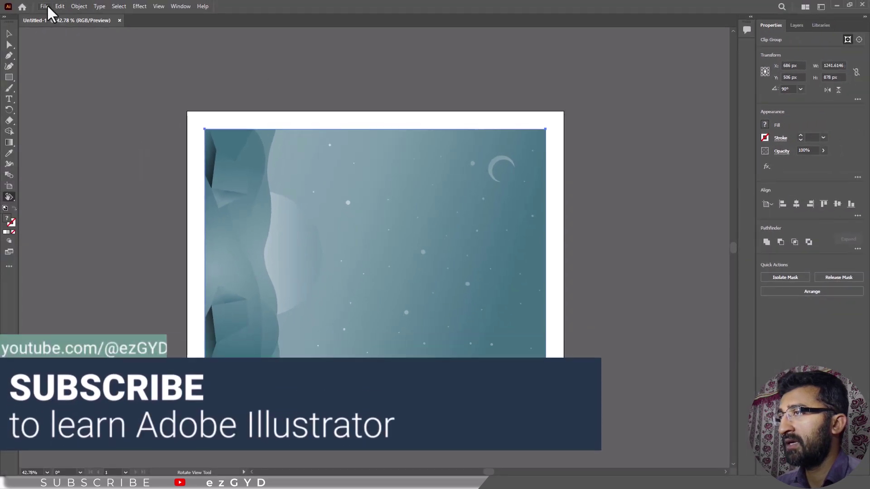
# Open the Print dialog at its General settings page.
pyautogui.click(45, 6)
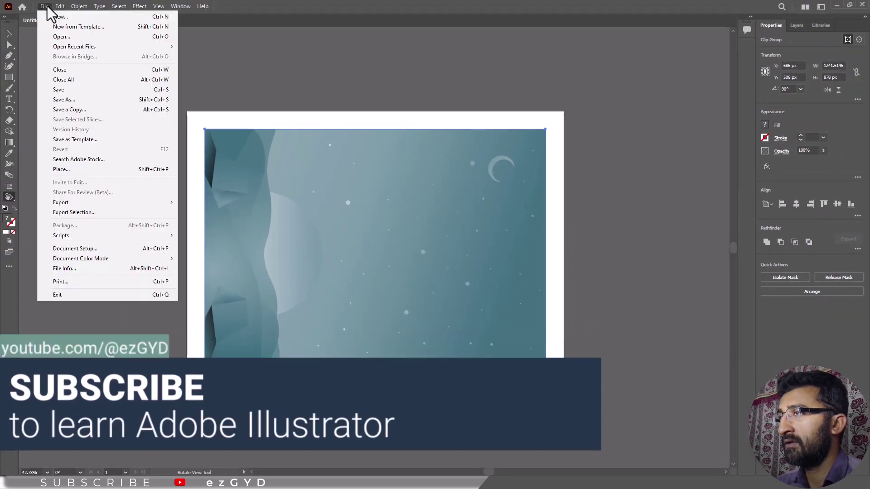
pyautogui.click(67, 279)
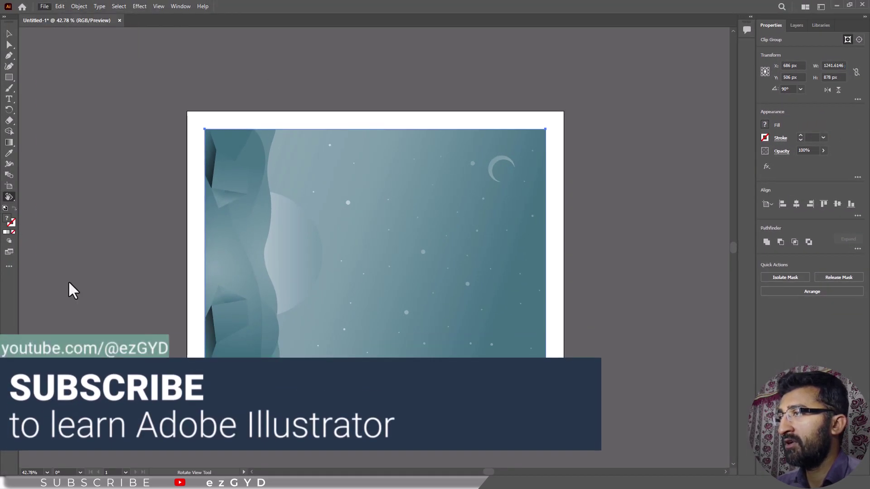
pyautogui.click(306, 162)
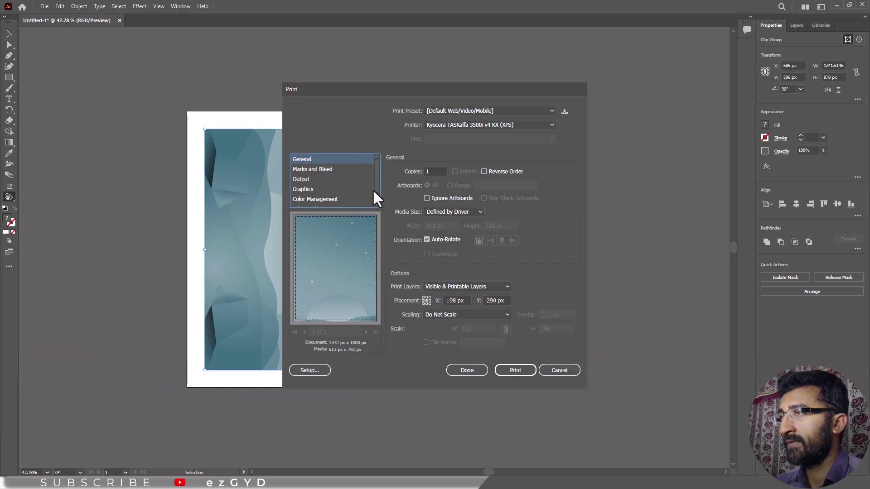
# Toggle Auto-Rotate on and off to compare print orientation, then cancel without printing.
pyautogui.click(427, 239)
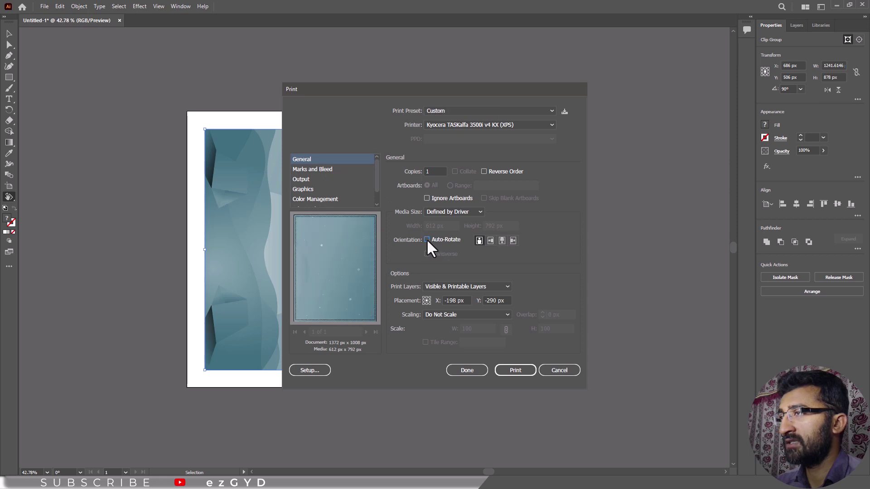
pyautogui.click(427, 239)
pyautogui.click(427, 239)
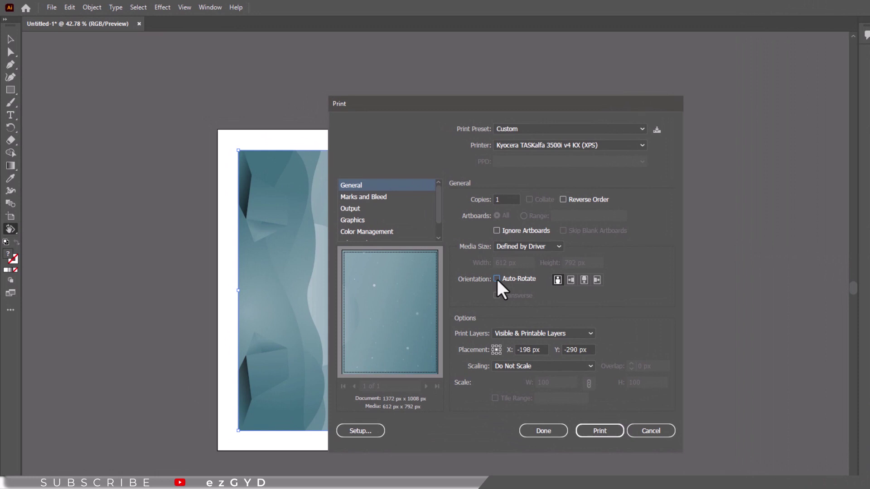
pyautogui.click(496, 278)
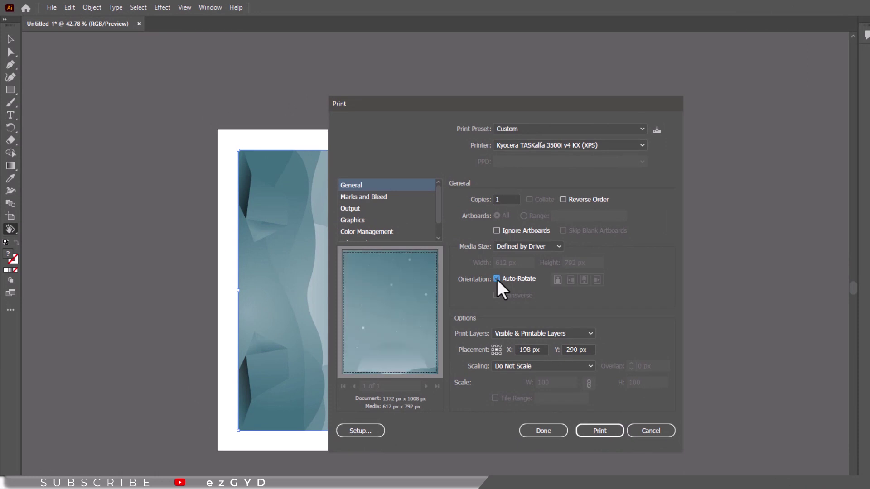
pyautogui.click(496, 278)
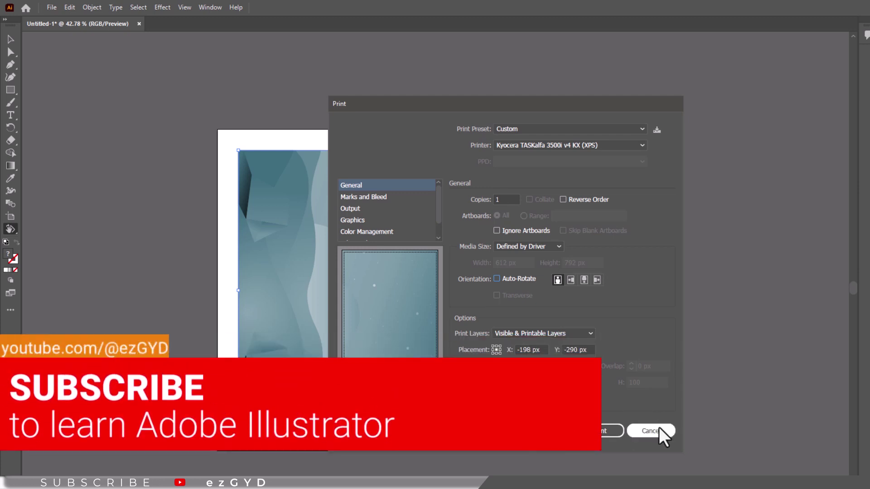
pyautogui.click(651, 431)
pyautogui.click(50, 7)
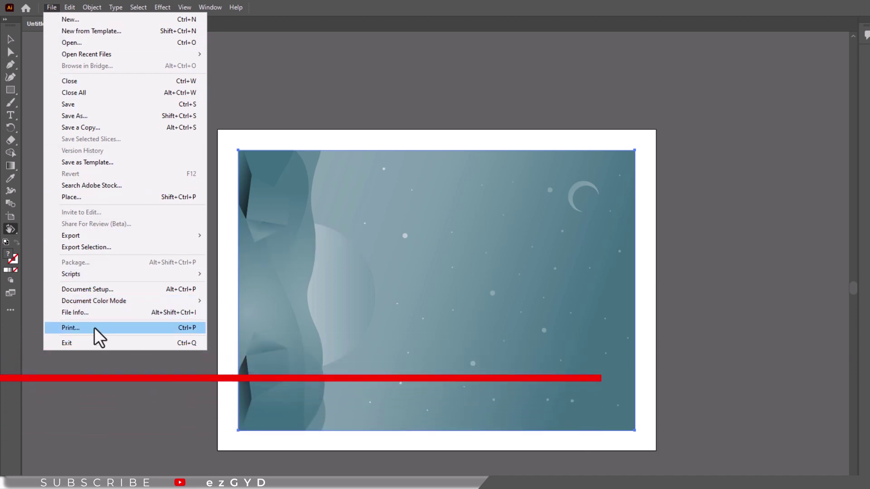
pyautogui.click(100, 26)
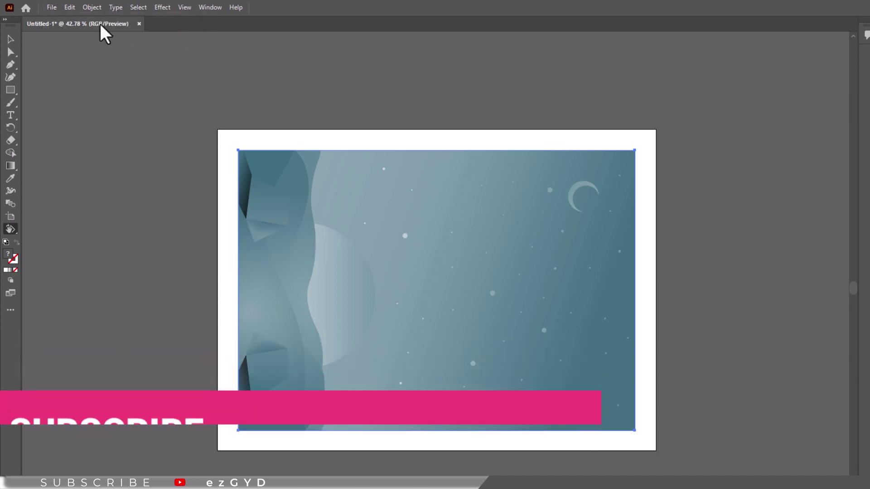
pyautogui.click(53, 6)
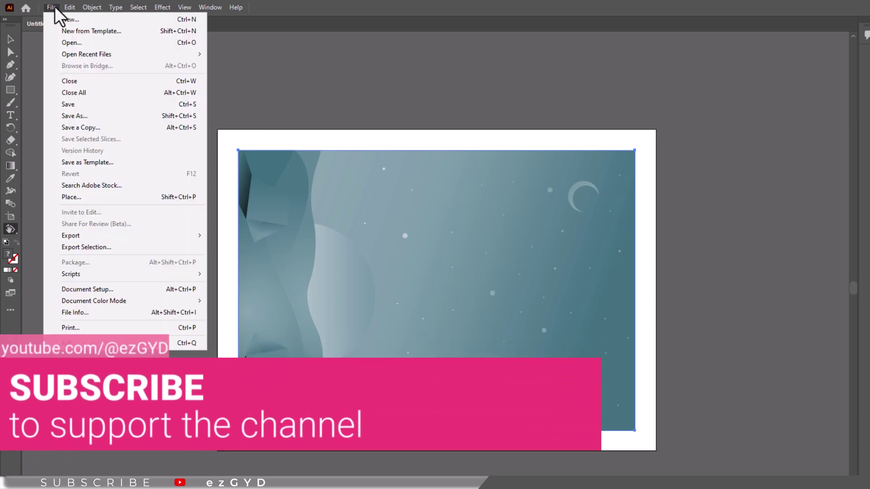
pyautogui.click(80, 330)
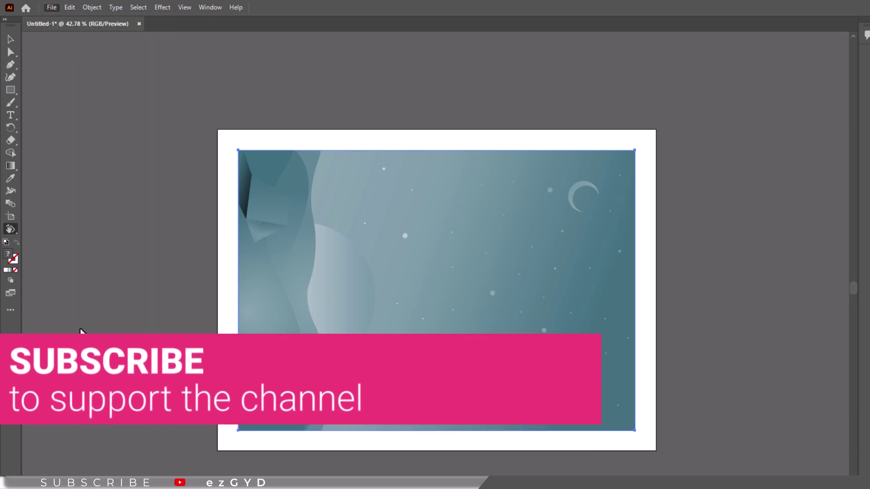